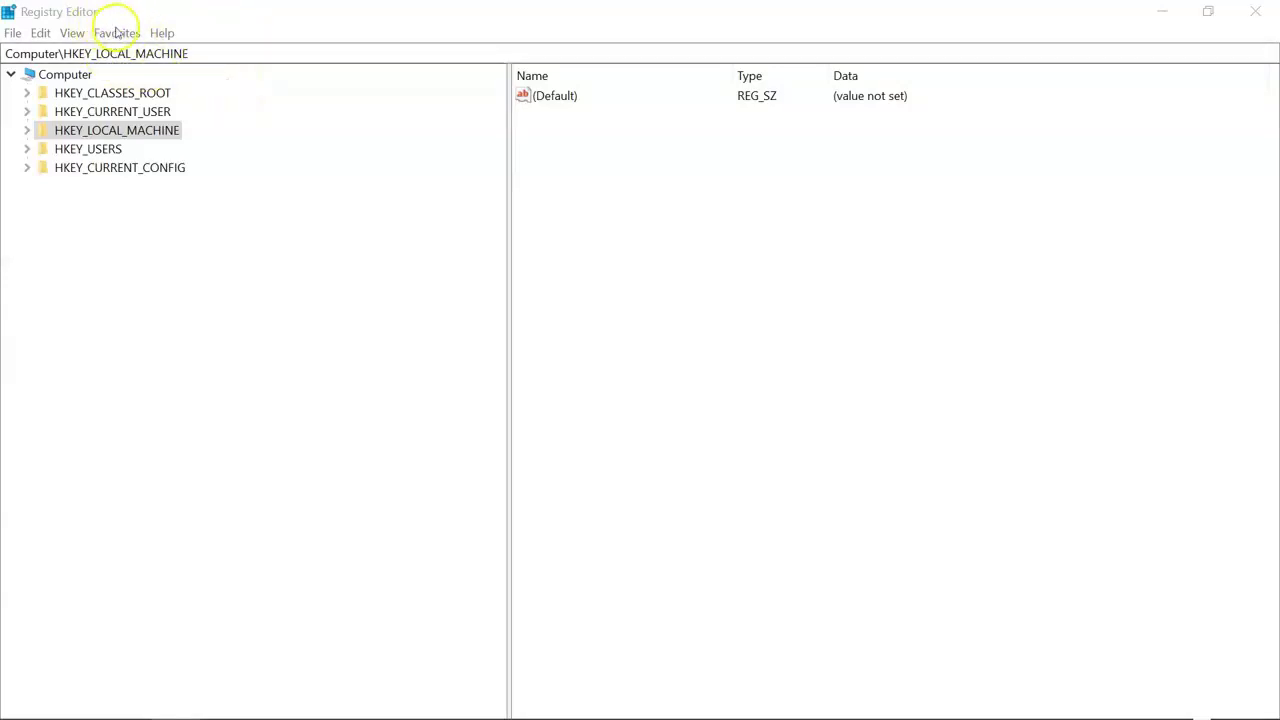
Jump to the CurrentVersion favorite and check ProductName (Windows 10 Pro), RegisteredOwner and ReleaseId 1909
{"action": "left_click", "coordinate": [169, 10]}
{"action": "left_click", "coordinate": [116, 33]}
{"action": "left_click", "coordinate": [160, 266]}
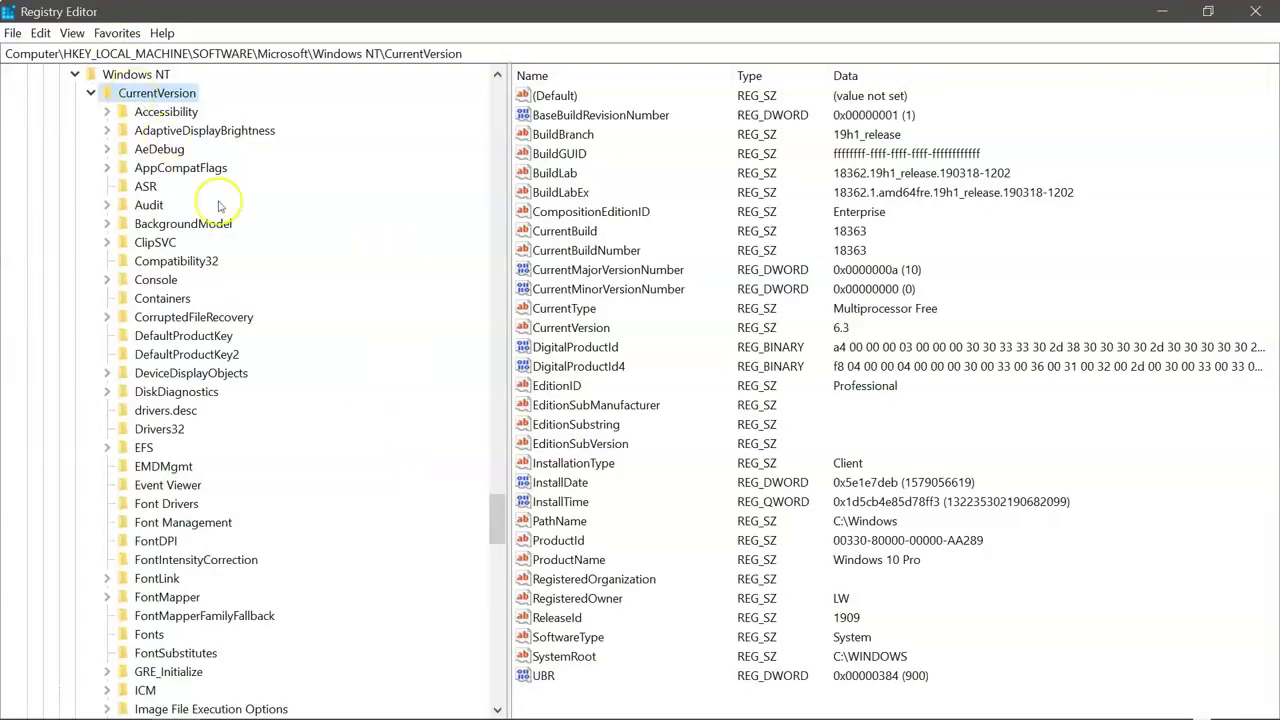
{"action": "left_click", "coordinate": [588, 564]}
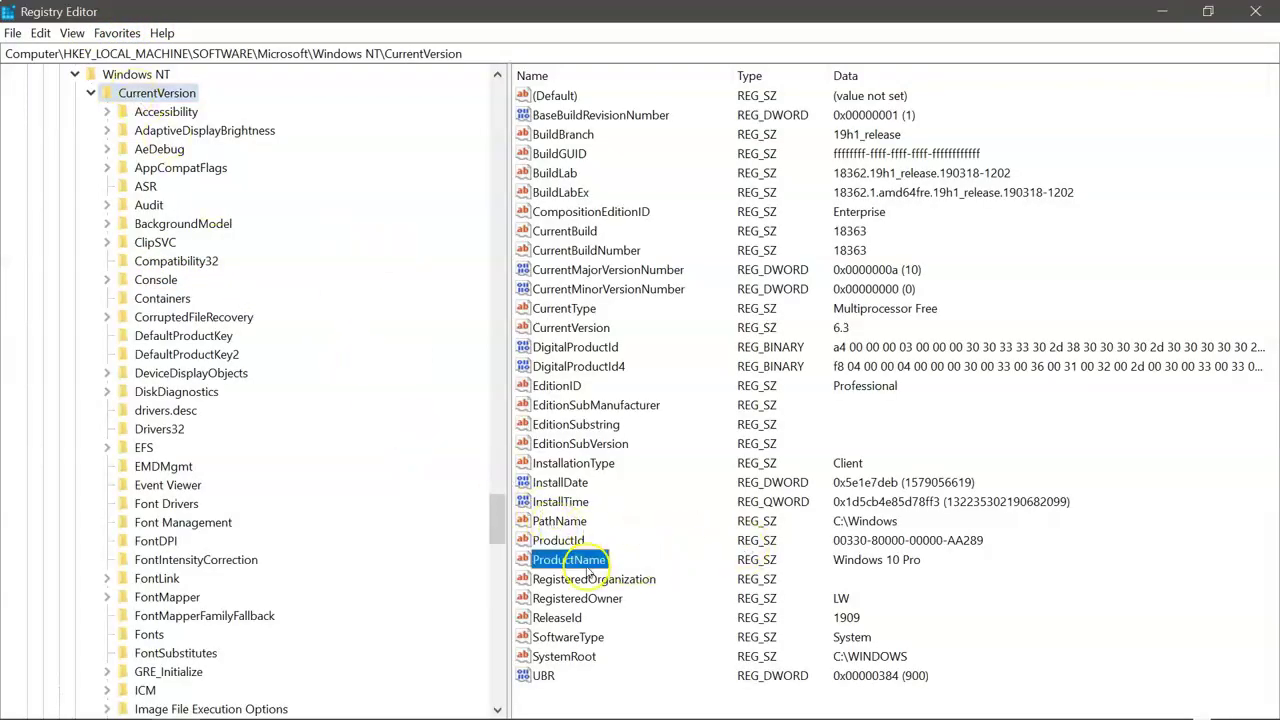
{"action": "left_click", "coordinate": [650, 582]}
{"action": "left_click", "coordinate": [655, 599]}
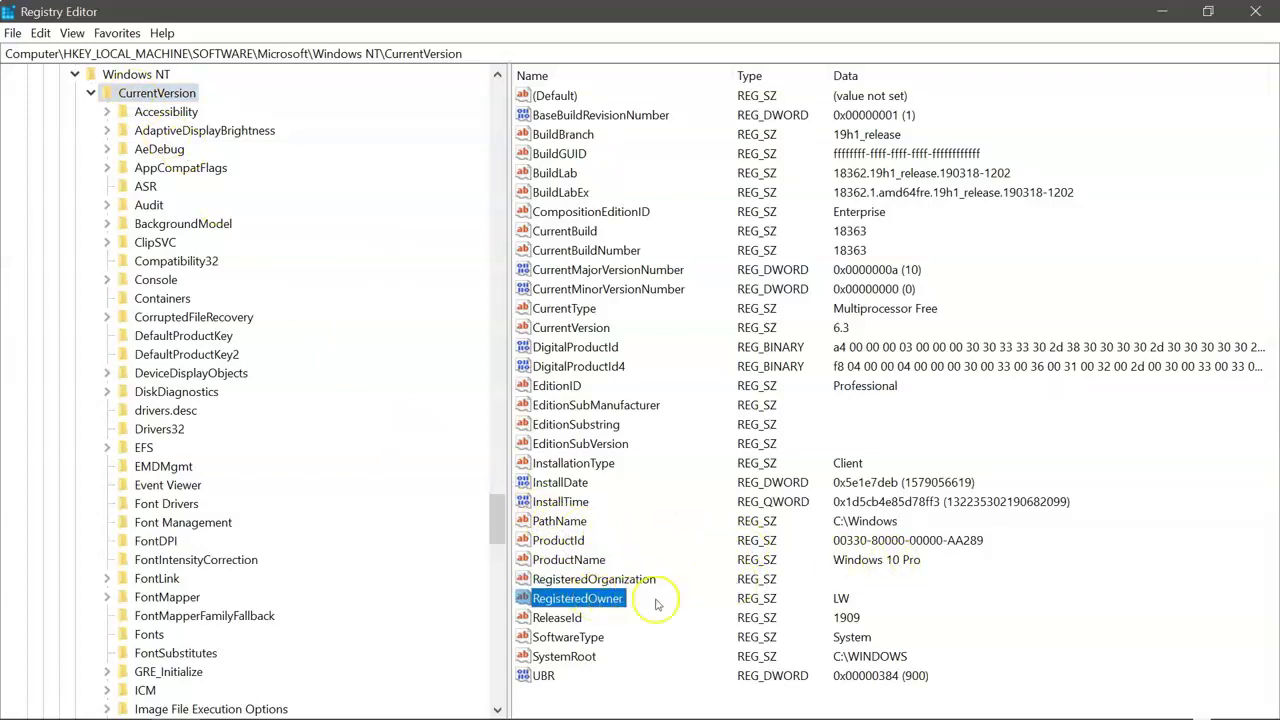
{"action": "left_click", "coordinate": [568, 617]}
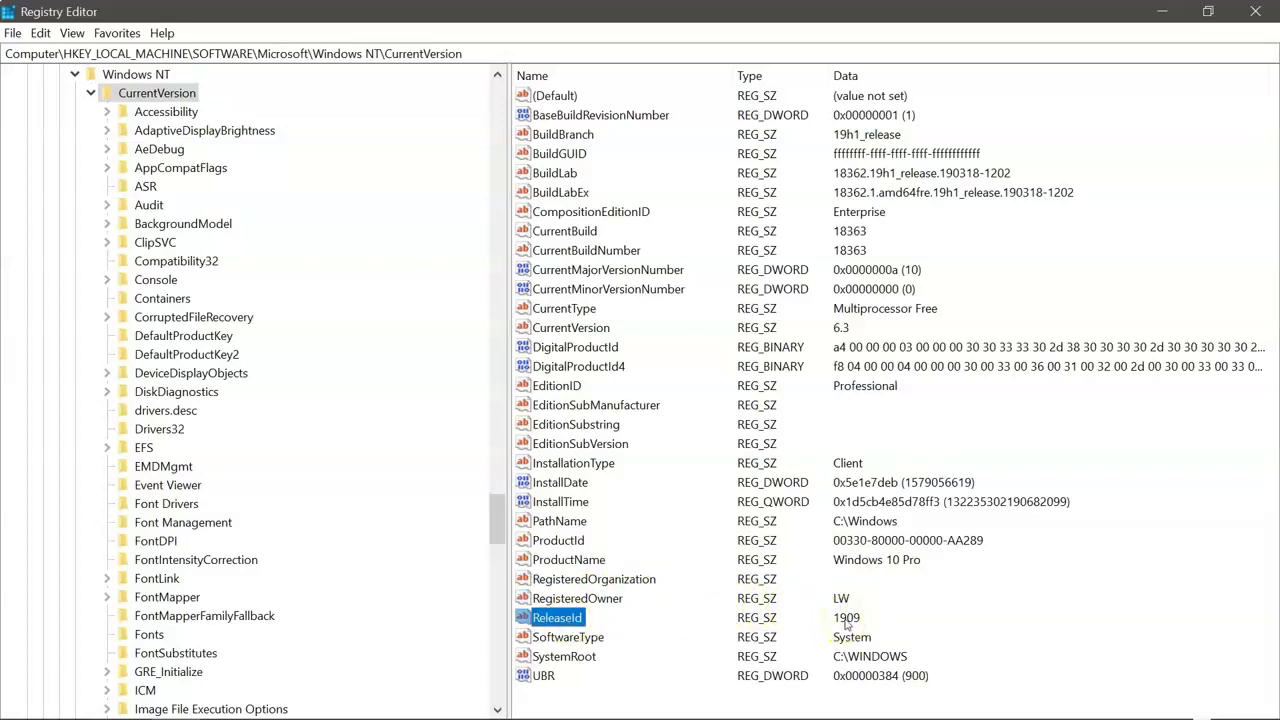
{"action": "left_click_drag", "start_coordinate": [497, 523], "coordinate": [488, 440]}
Open TimeZoneInformation and check TimeZoneKeyName, which reads Mountain Standard Time
{"action": "left_click", "coordinate": [117, 33]}
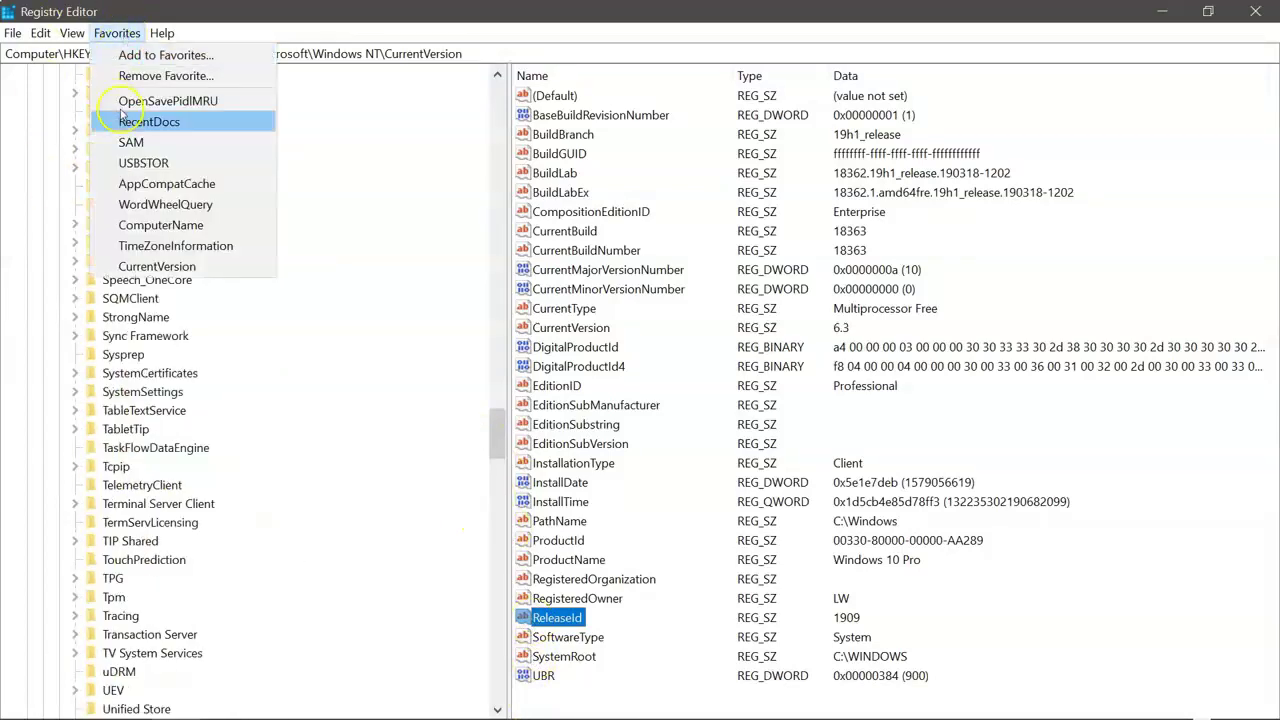
{"action": "left_click", "coordinate": [130, 246]}
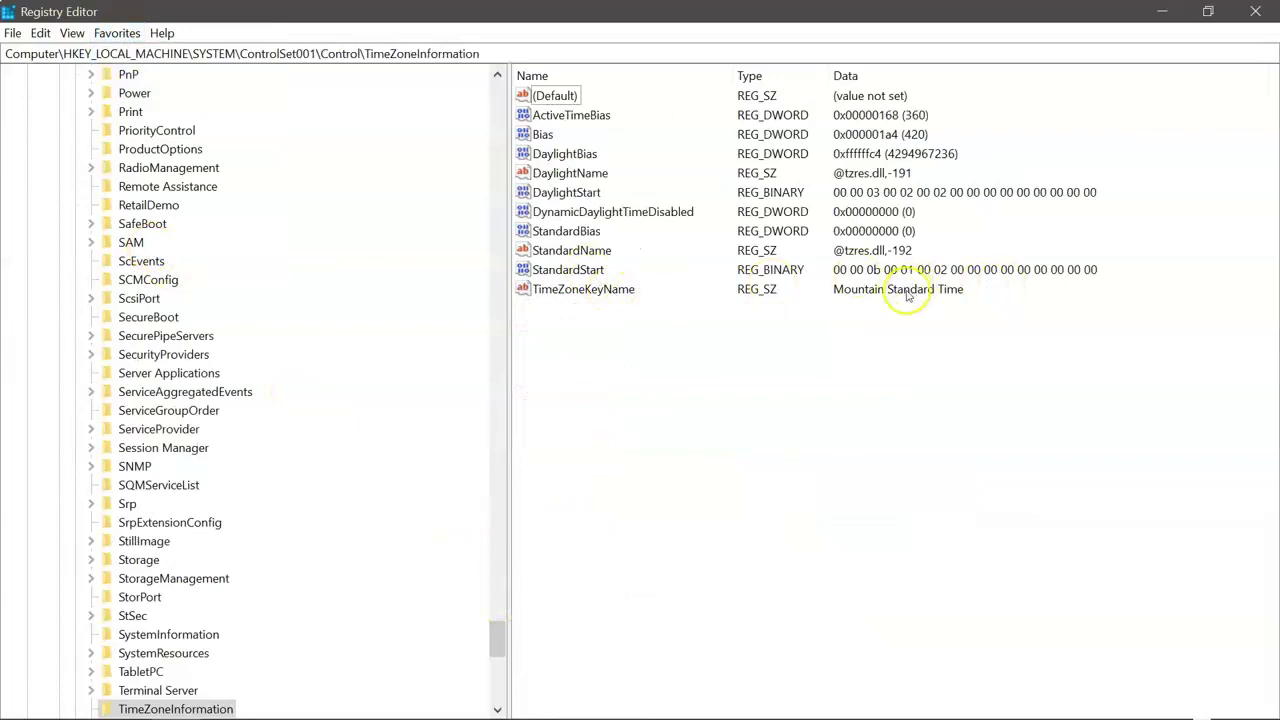
{"action": "left_click", "coordinate": [576, 291]}
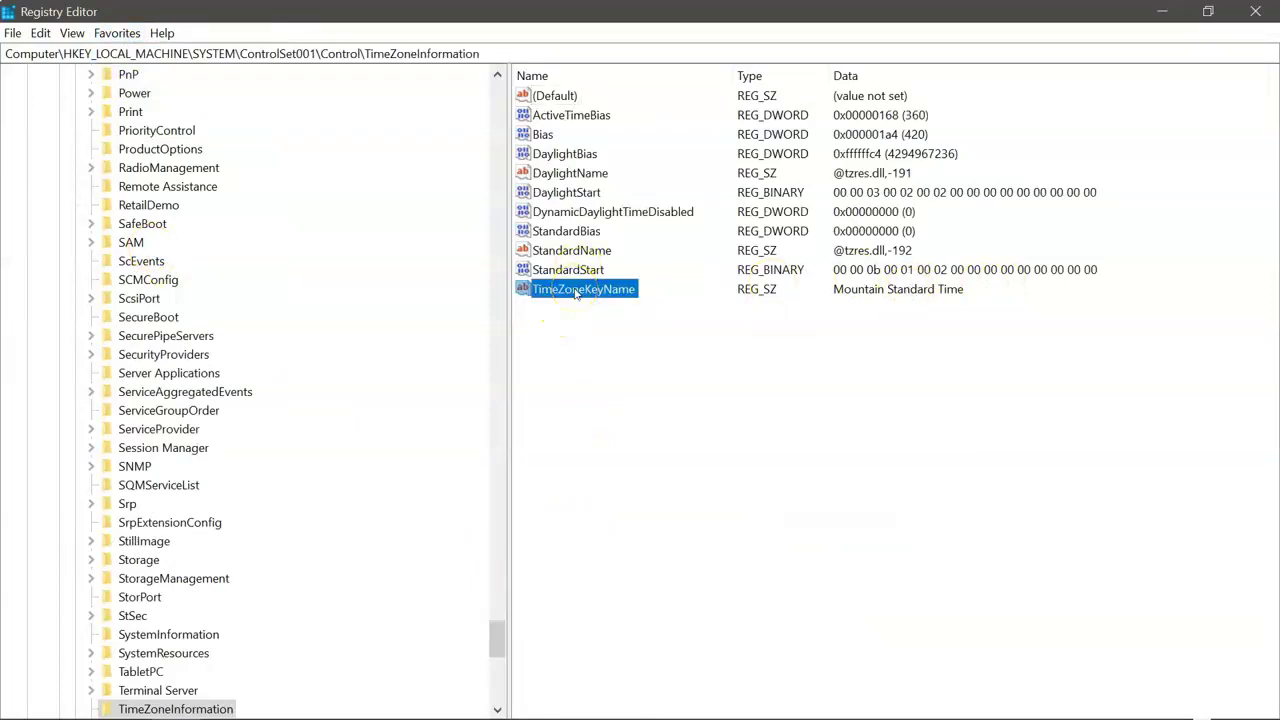
Go to the ComputerName key and select its ComputerName value to read the machine name
{"action": "left_click", "coordinate": [117, 33]}
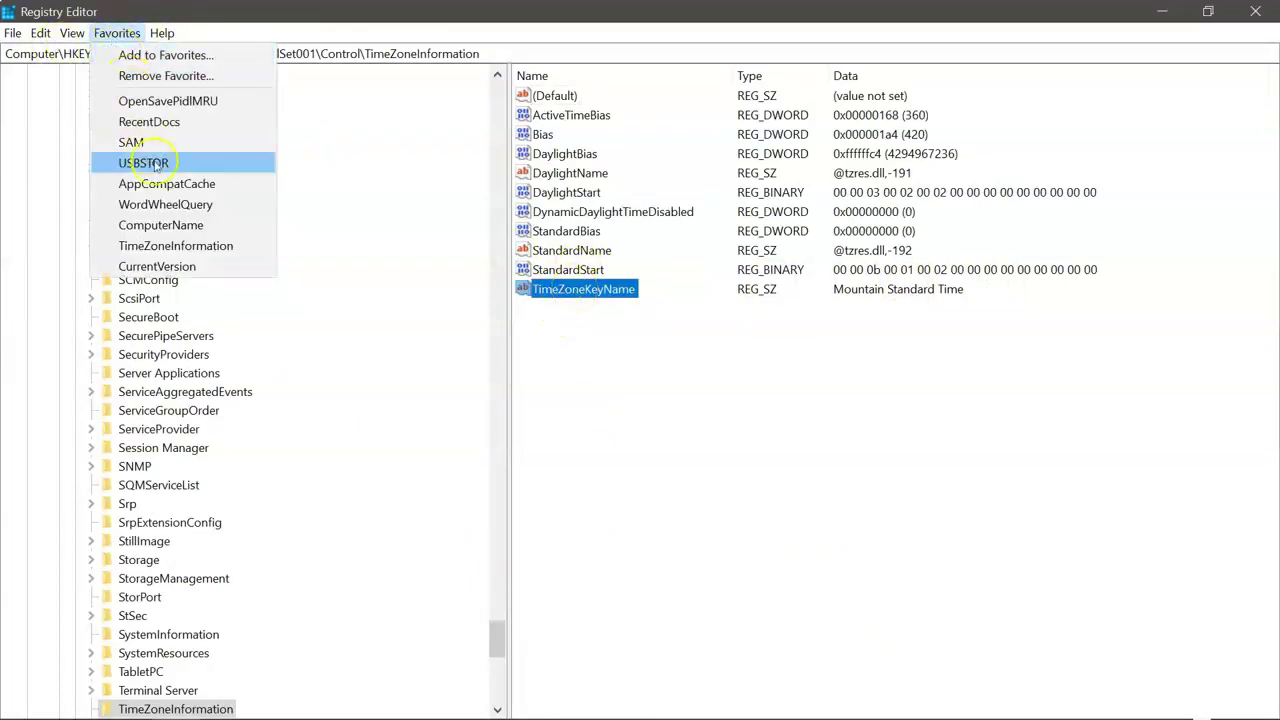
{"action": "left_click", "coordinate": [165, 226]}
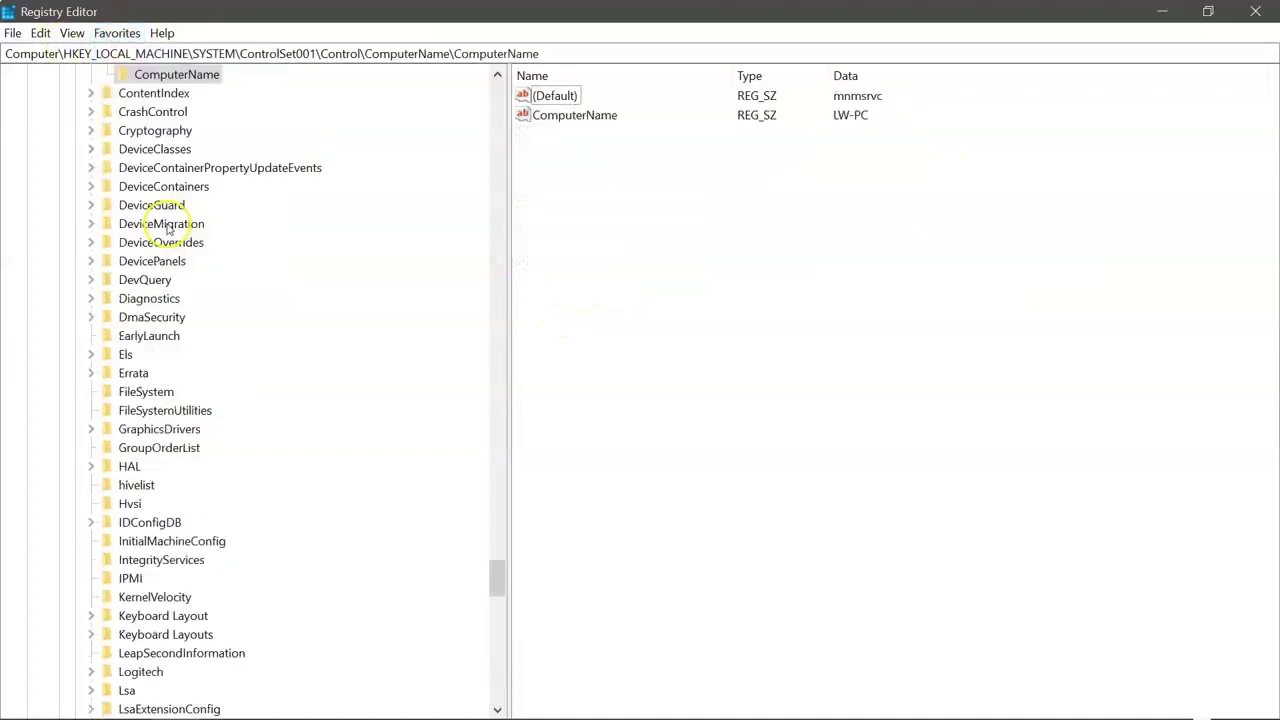
{"action": "left_click", "coordinate": [547, 116]}
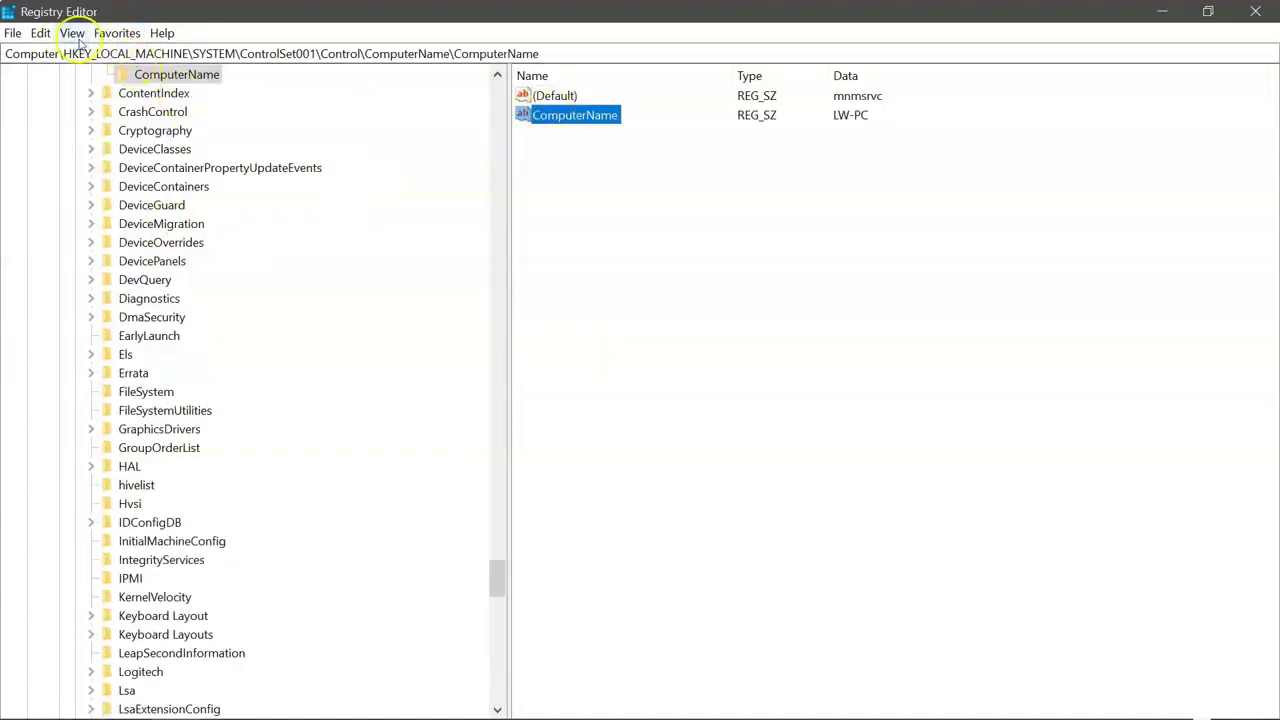
{"action": "left_click", "coordinate": [117, 33]}
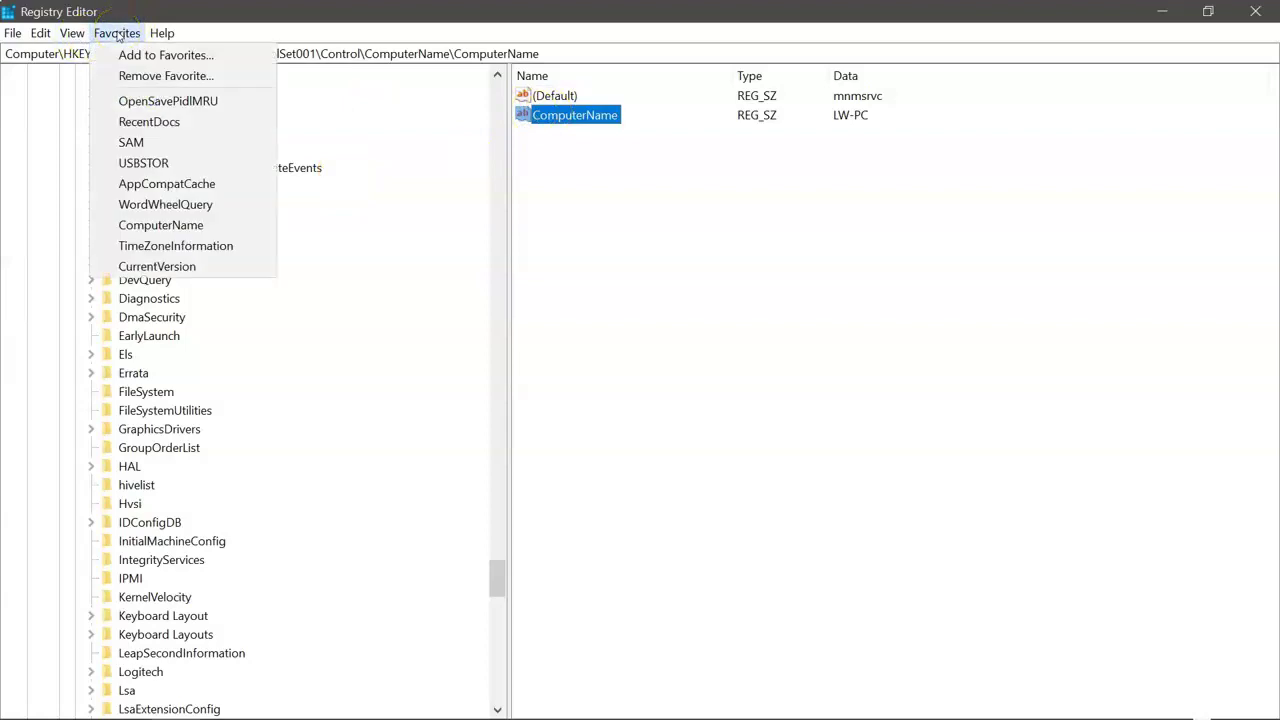
In WordWheelQuery, view value 20's binary data and select it to read the search text
{"action": "left_click", "coordinate": [141, 210]}
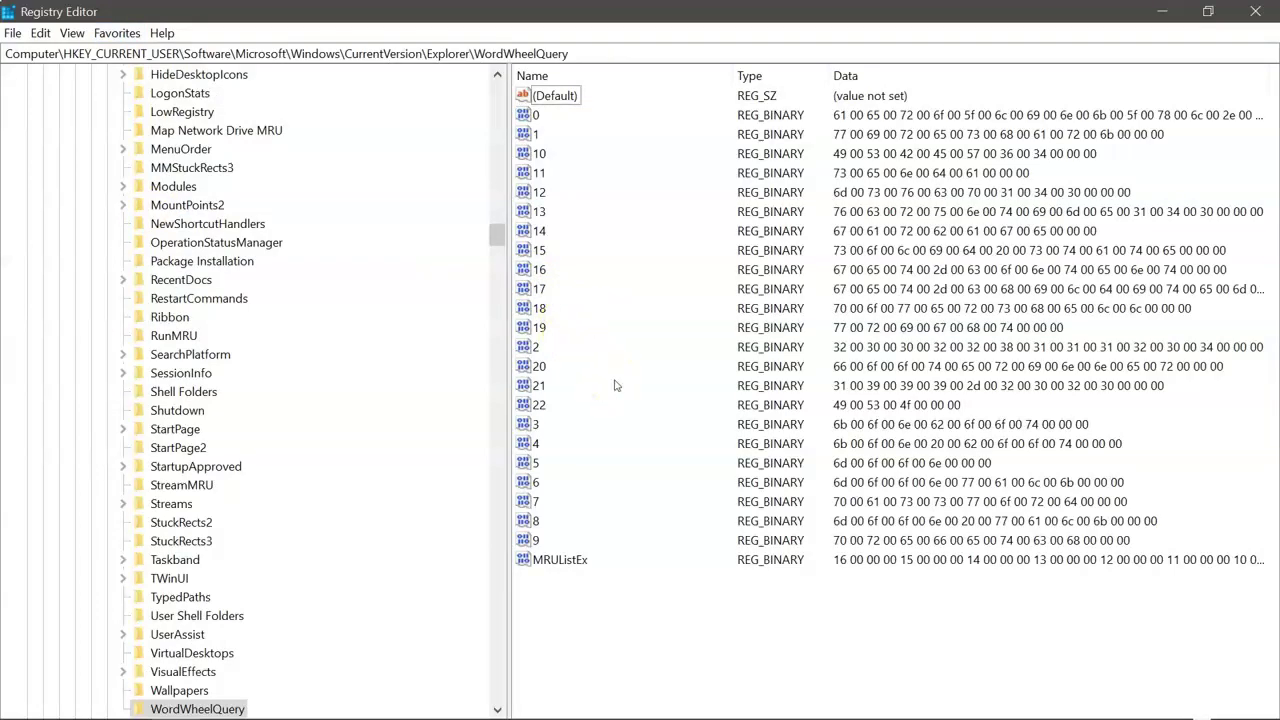
{"action": "left_click", "coordinate": [545, 366]}
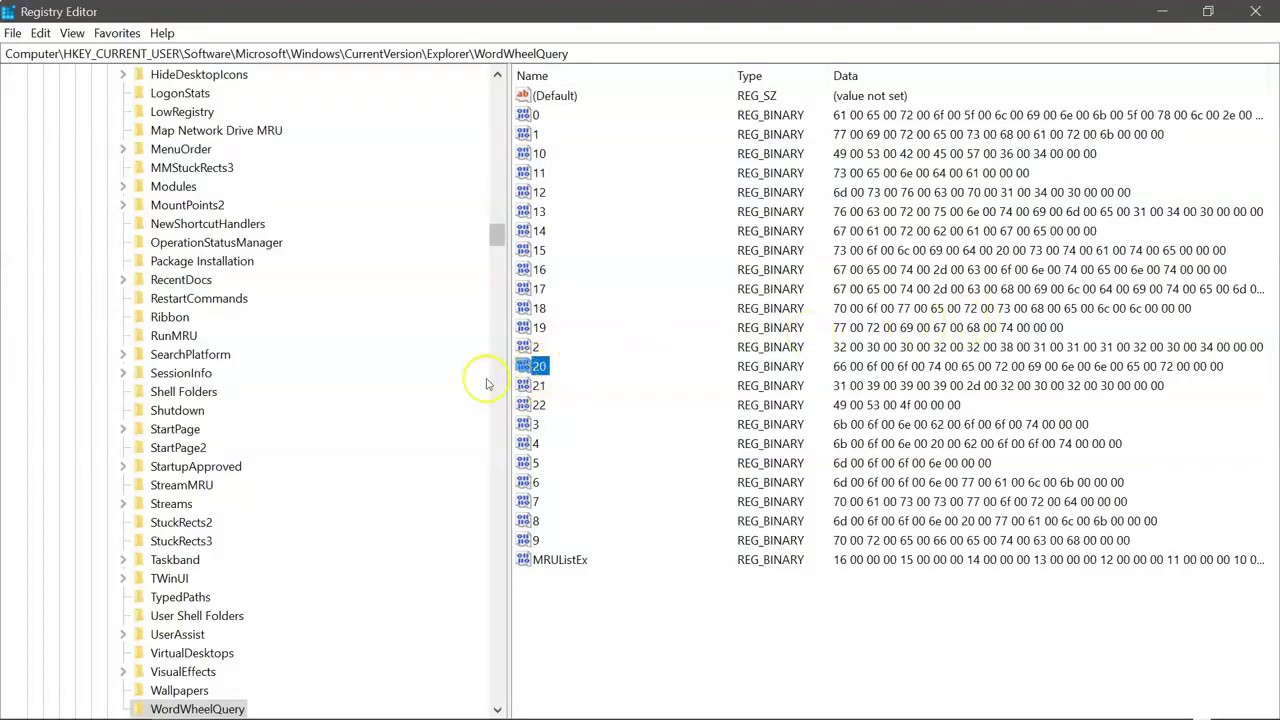
{"action": "double_click", "coordinate": [540, 366]}
{"action": "left_click_drag", "start_coordinate": [516, 192], "coordinate": [609, 228]}
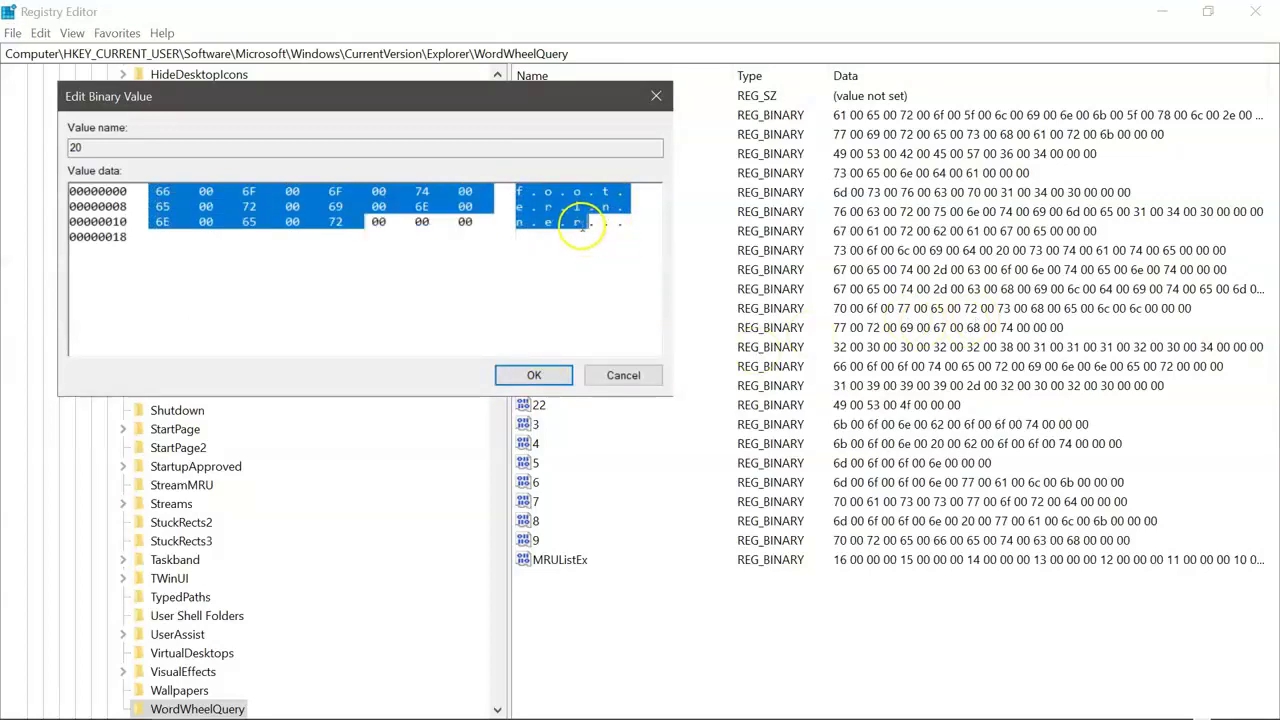
{"action": "left_click", "coordinate": [534, 375]}
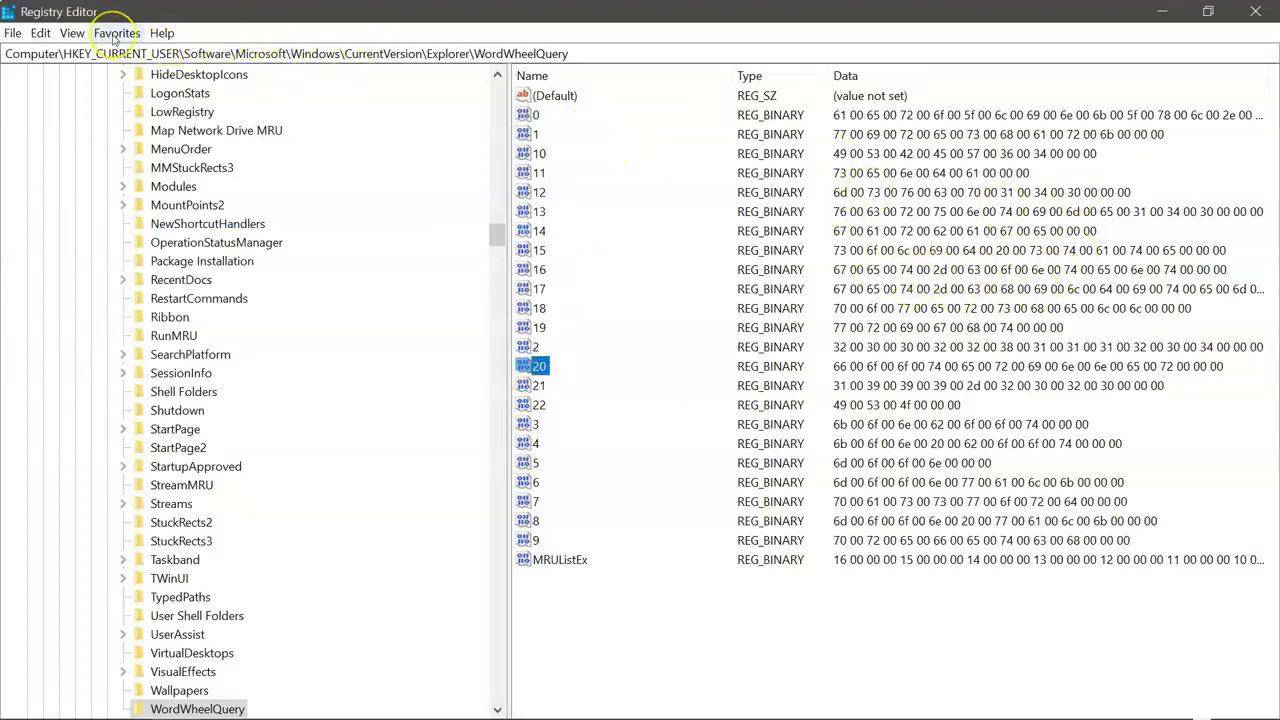
Jump to the AppCompatCache key and review its AppCompatCache binary data
{"action": "left_click", "coordinate": [114, 36]}
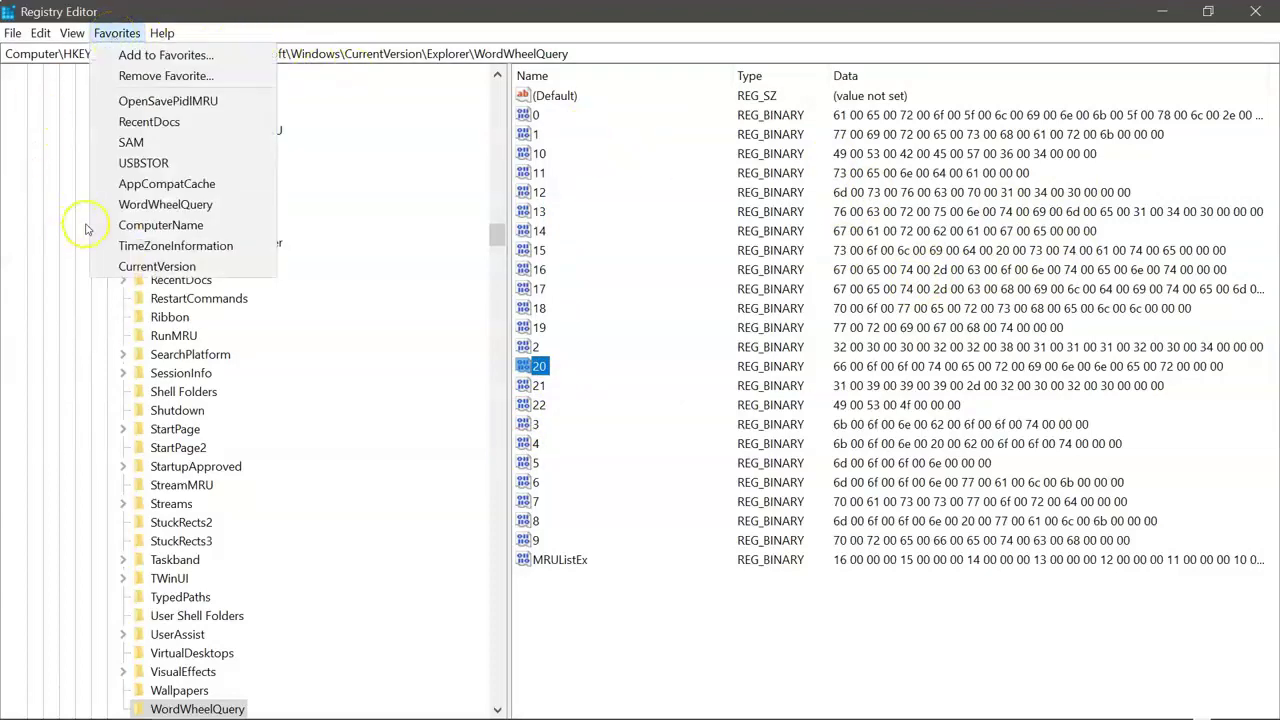
{"action": "left_click", "coordinate": [140, 184]}
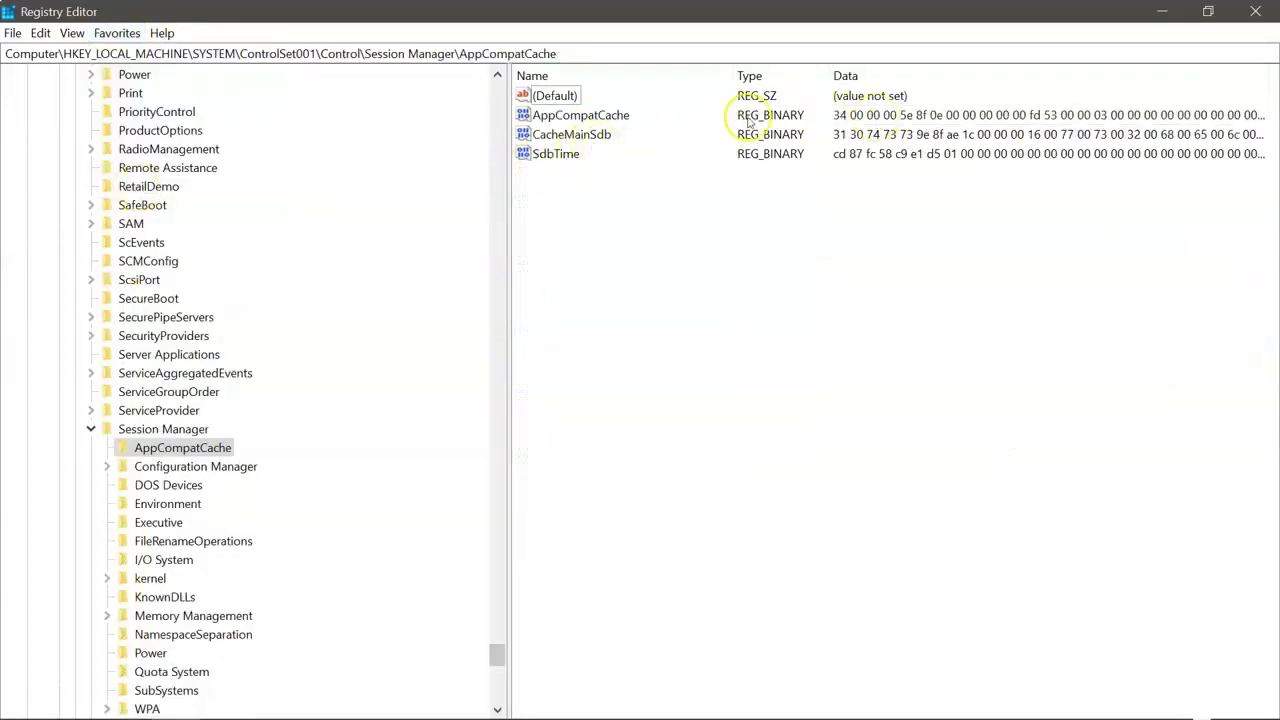
{"action": "double_click", "coordinate": [597, 116]}
{"action": "left_click_drag", "start_coordinate": [653, 209], "coordinate": [653, 265]}
{"action": "left_click", "coordinate": [590, 380]}
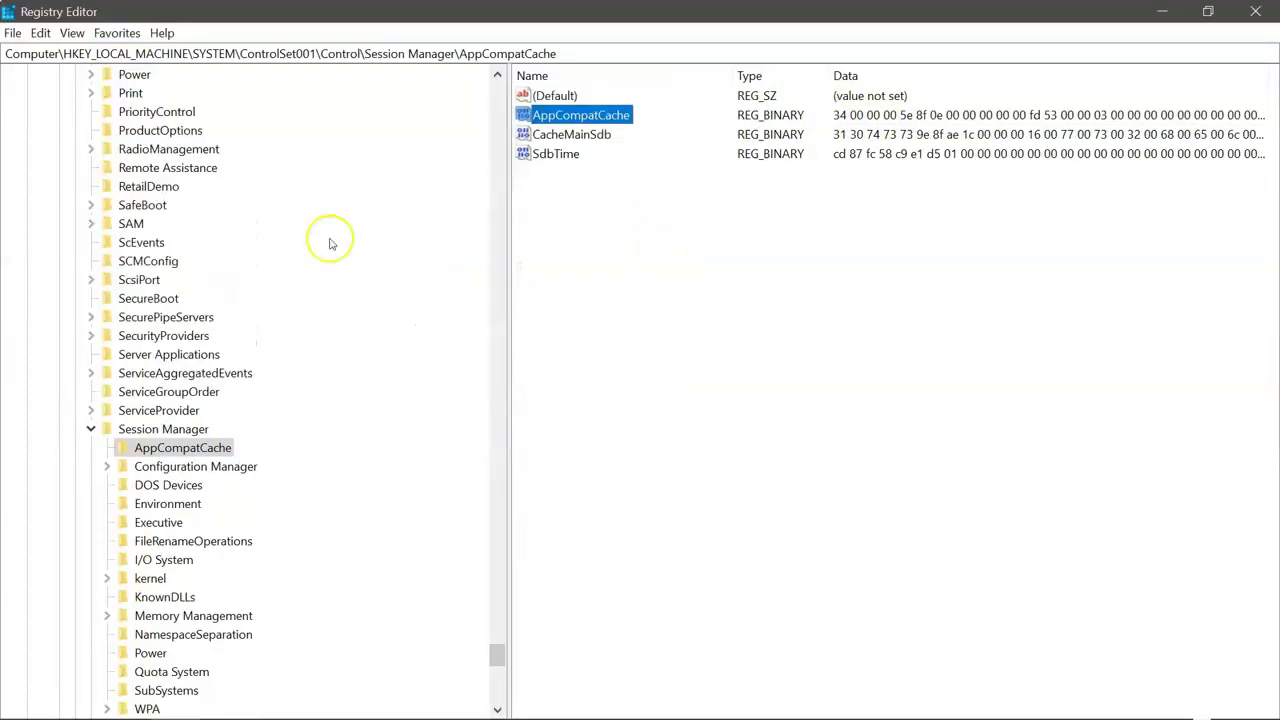
Go to USBSTOR and select the first Kingston DataTraveler 3.0 device instance
{"action": "left_click", "coordinate": [117, 33]}
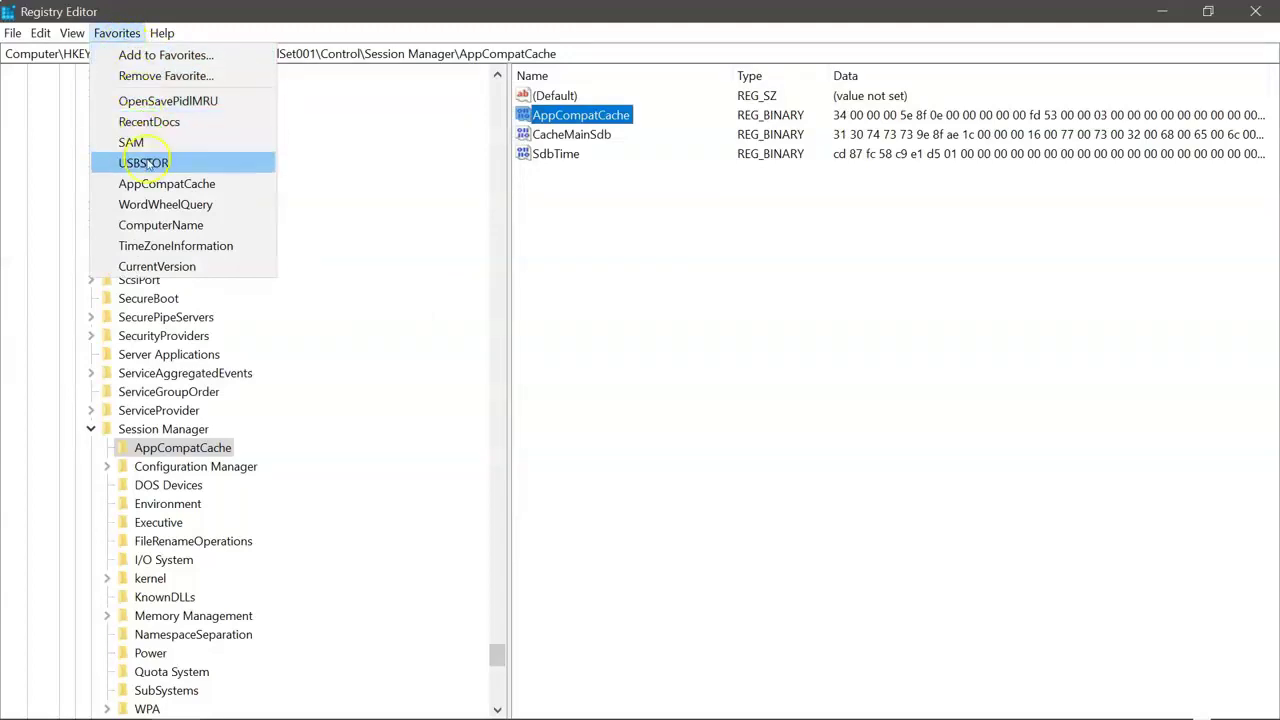
{"action": "left_click", "coordinate": [143, 162]}
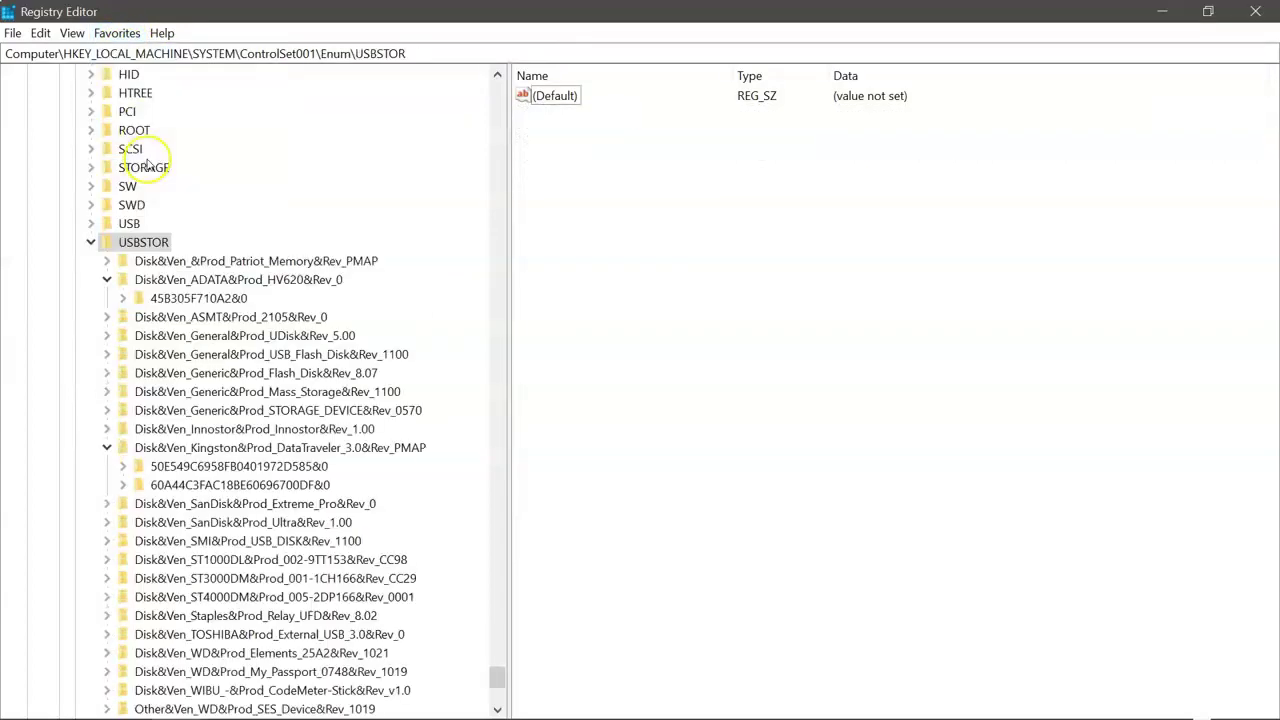
{"action": "left_click", "coordinate": [170, 447]}
{"action": "left_click", "coordinate": [178, 466]}
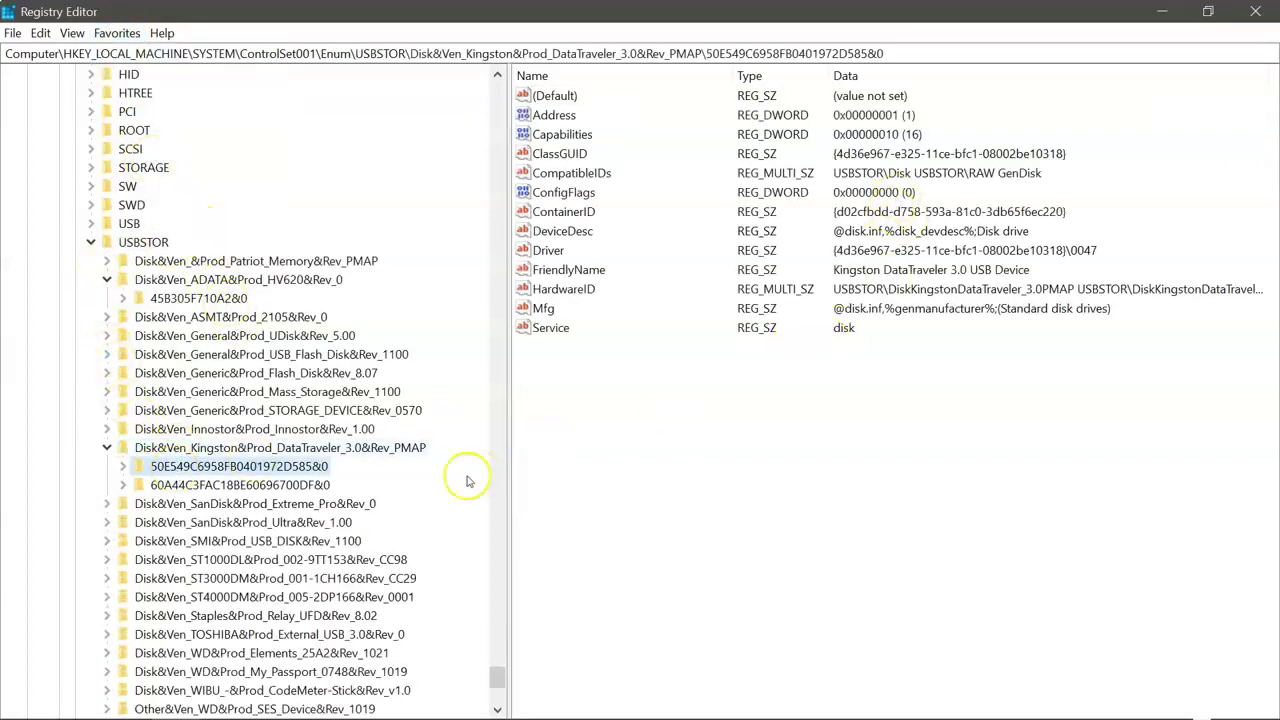
{"action": "left_click", "coordinate": [117, 33]}
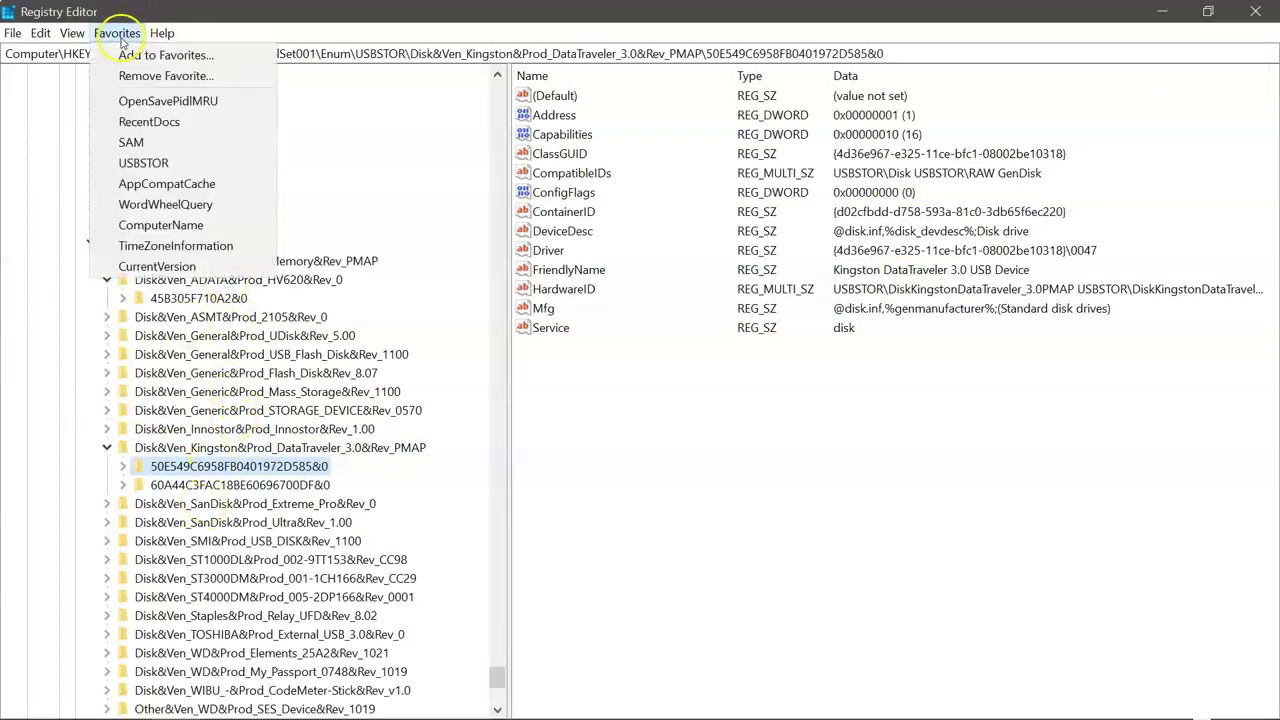
Look at the SAM key, then jump to RecentDocs and widen the values pane
{"action": "left_click", "coordinate": [131, 141]}
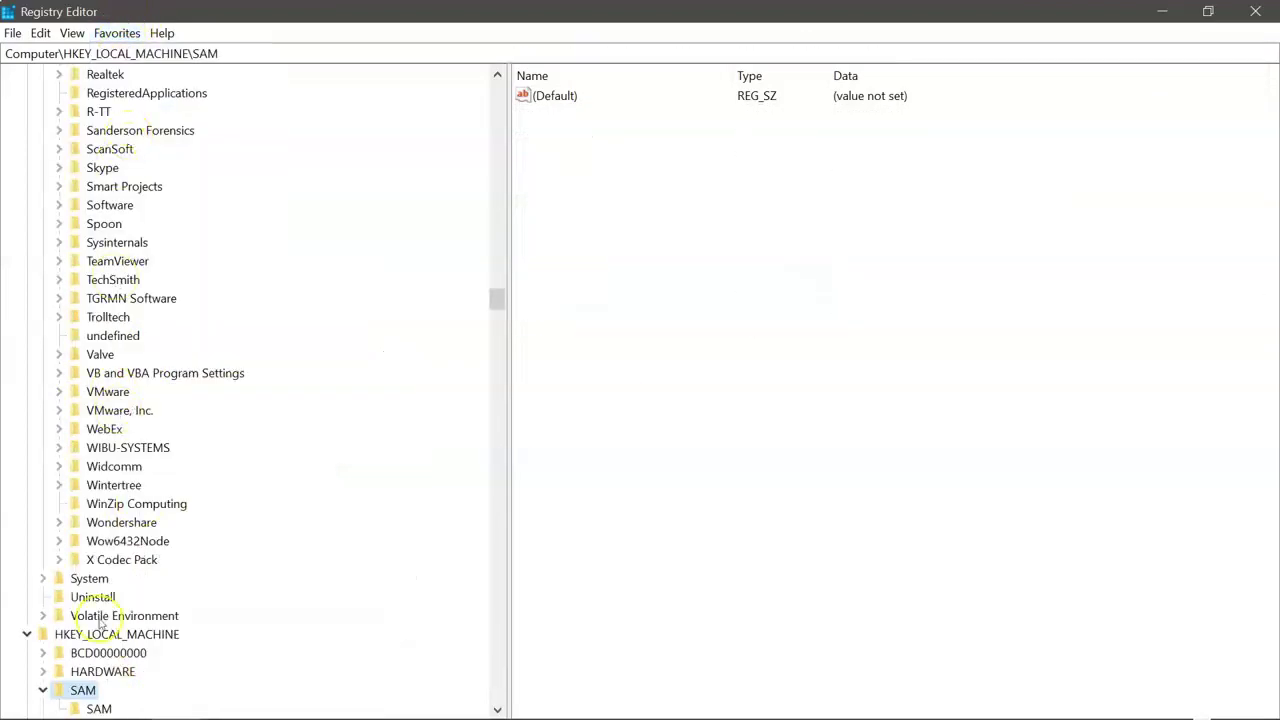
{"action": "left_click_drag", "start_coordinate": [497, 297], "coordinate": [499, 316]}
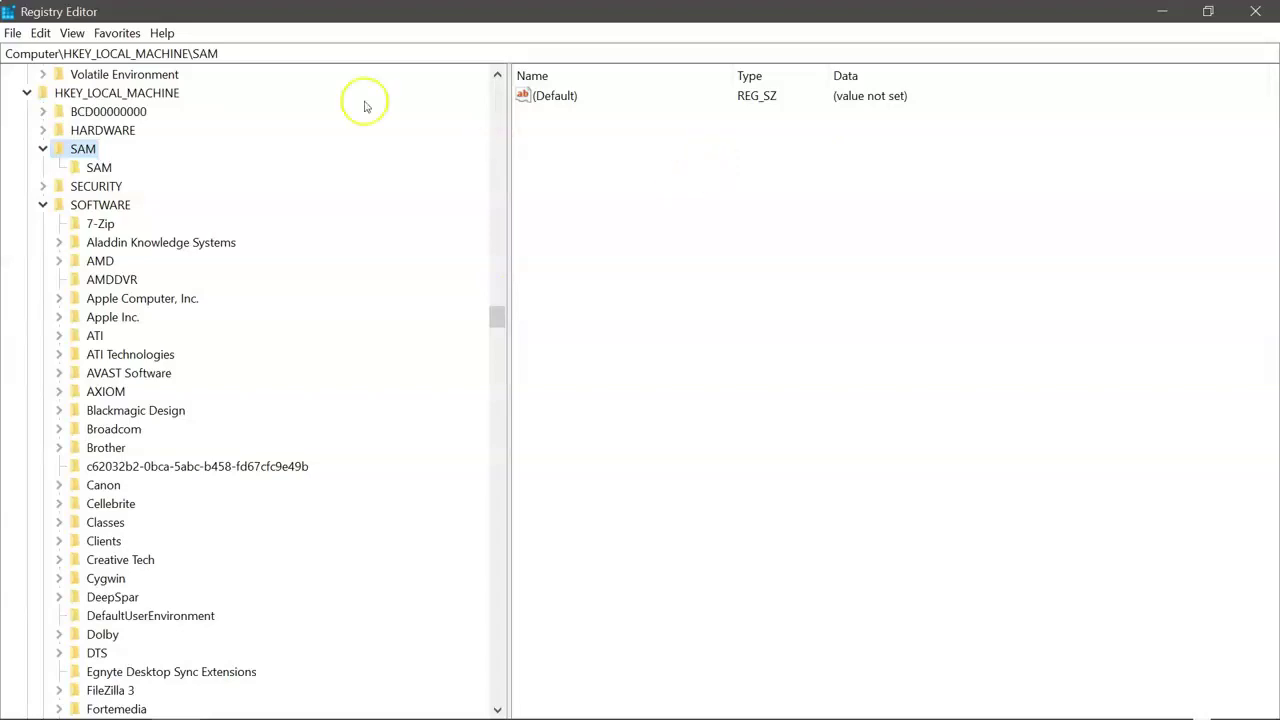
{"action": "left_click", "coordinate": [117, 33]}
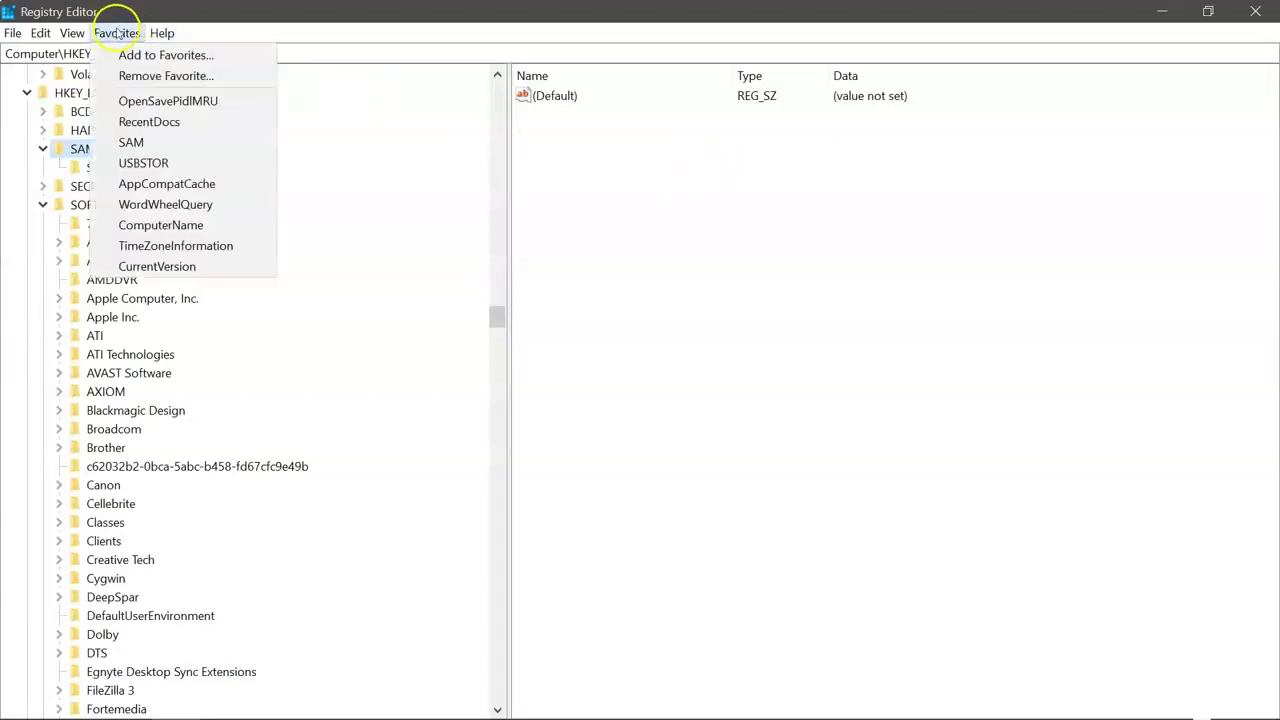
{"action": "left_click", "coordinate": [149, 121]}
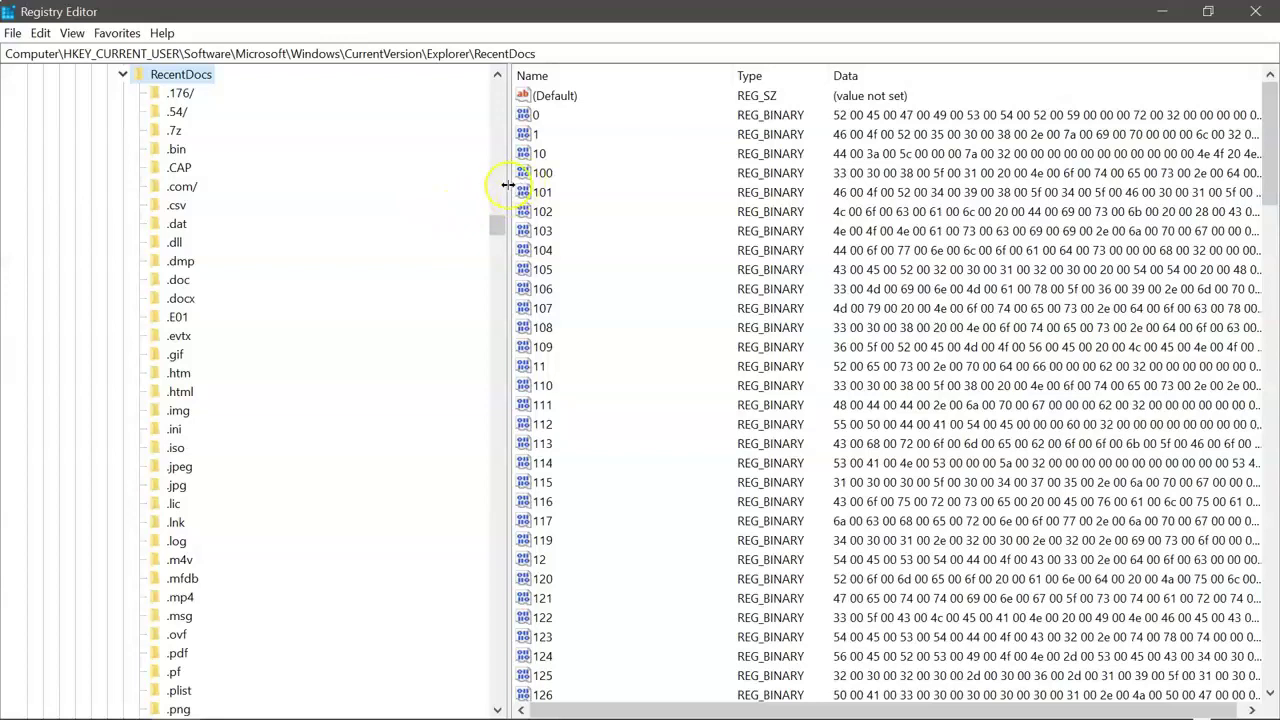
{"action": "left_click_drag", "start_coordinate": [508, 184], "coordinate": [441, 182]}
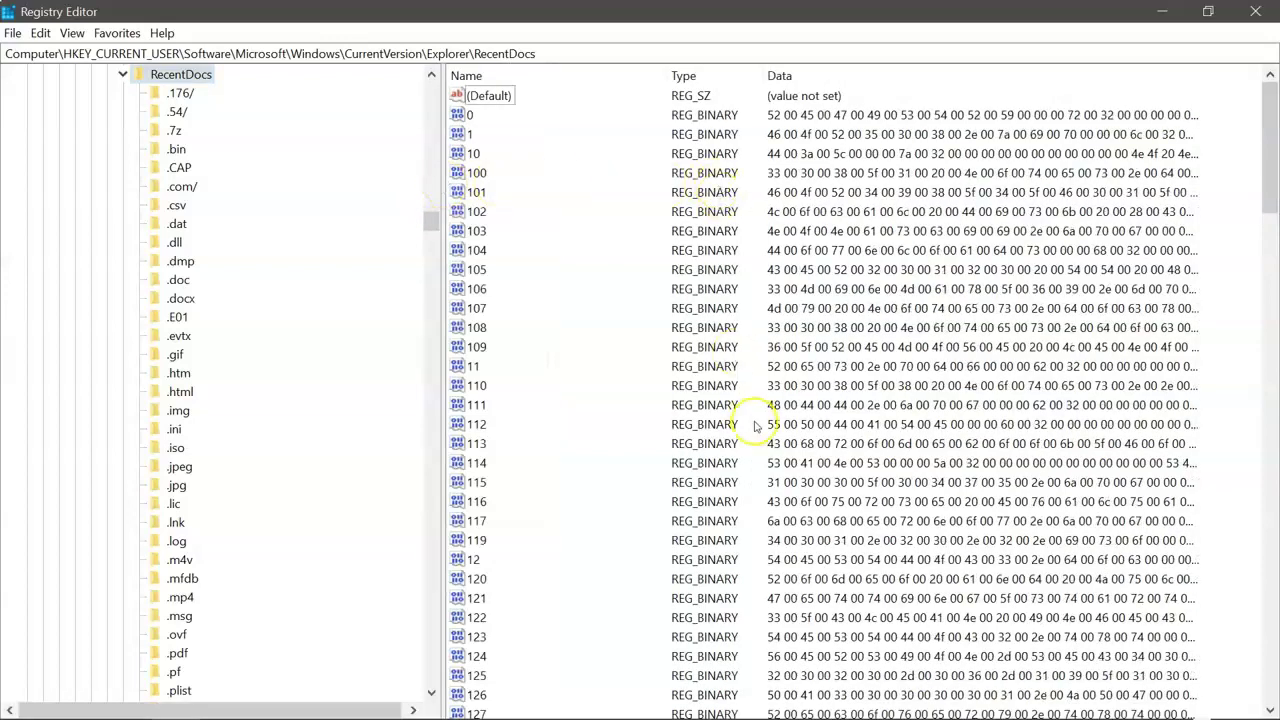
Browse RecentDocs' .evtx, .gif, .htm, .img, .iso, .jpg and .lic subkeys, then go to OpenSavePidlMRU
{"action": "left_click", "coordinate": [165, 338]}
{"action": "left_click", "coordinate": [165, 356]}
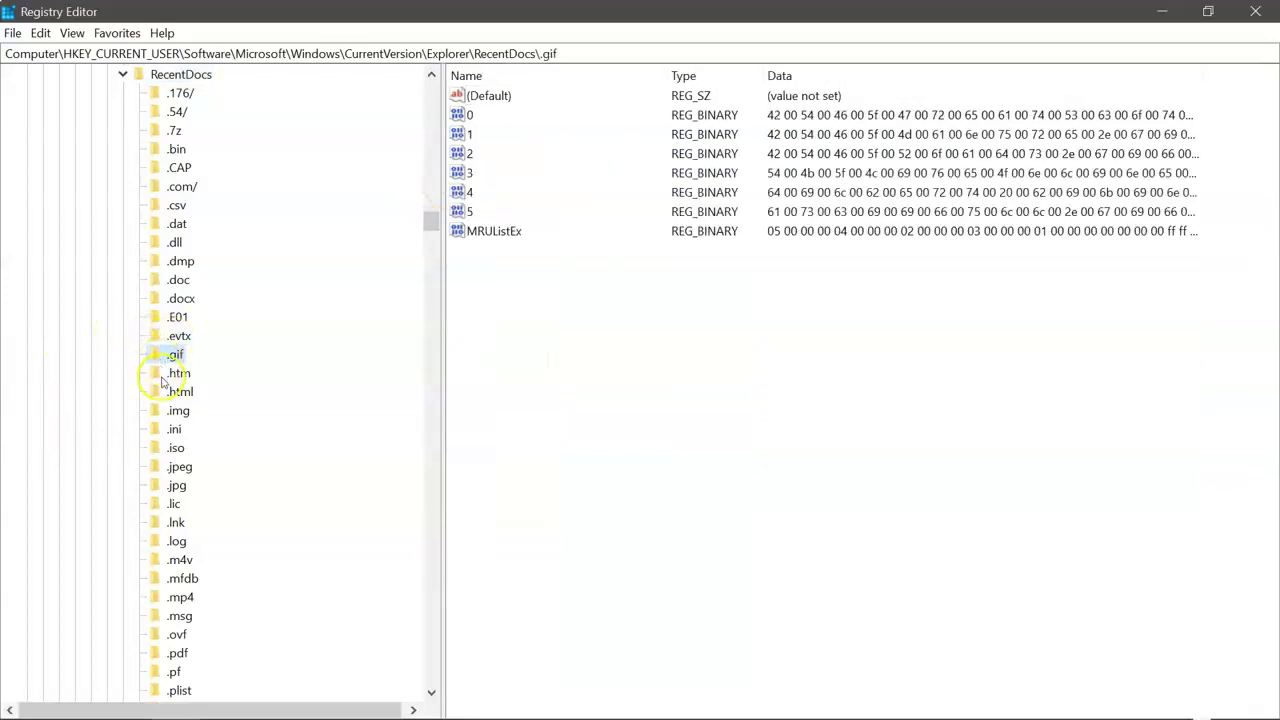
{"action": "left_click", "coordinate": [166, 374]}
{"action": "left_click", "coordinate": [167, 411]}
{"action": "left_click", "coordinate": [167, 448]}
{"action": "left_click", "coordinate": [170, 487]}
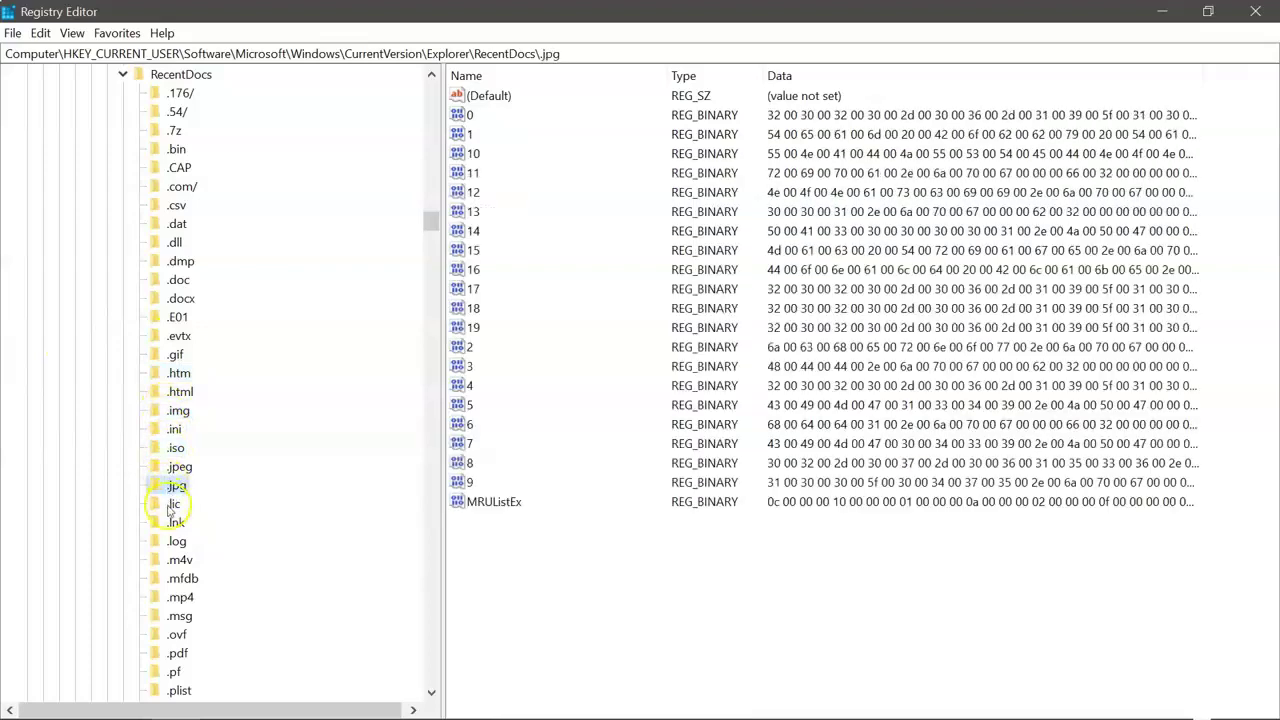
{"action": "left_click", "coordinate": [171, 505]}
{"action": "left_click", "coordinate": [115, 33]}
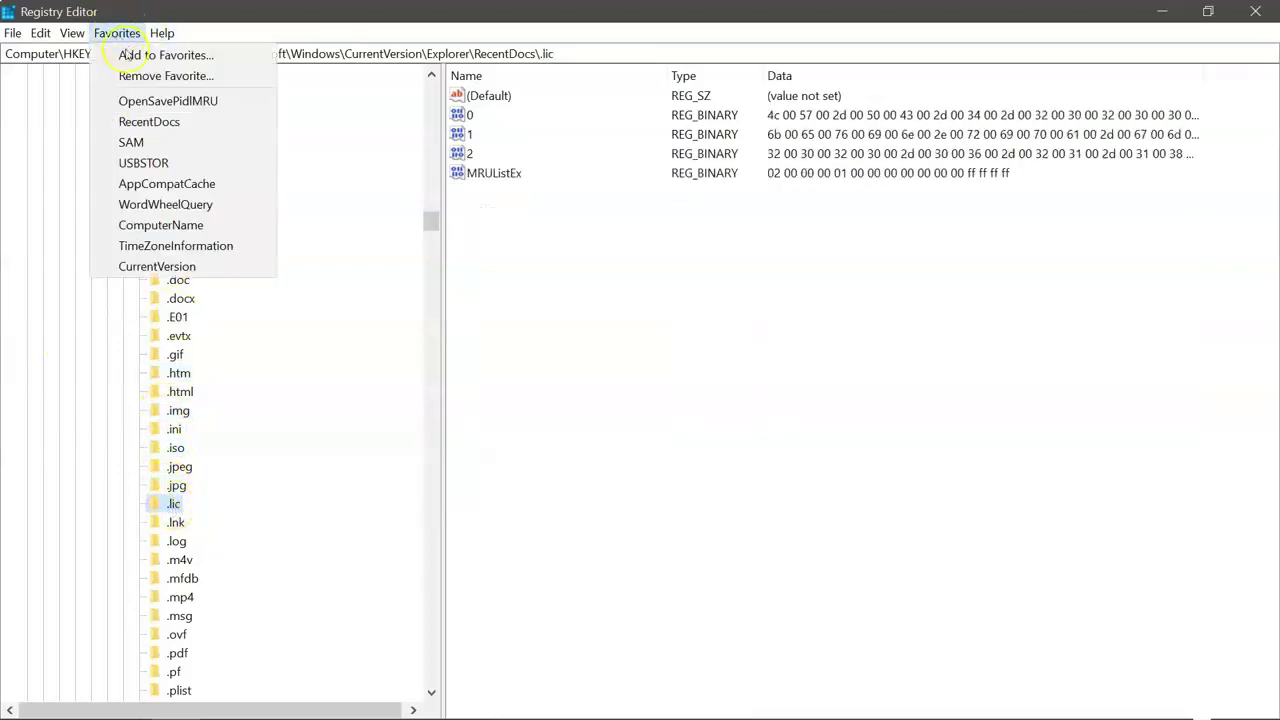
{"action": "left_click", "coordinate": [155, 101]}
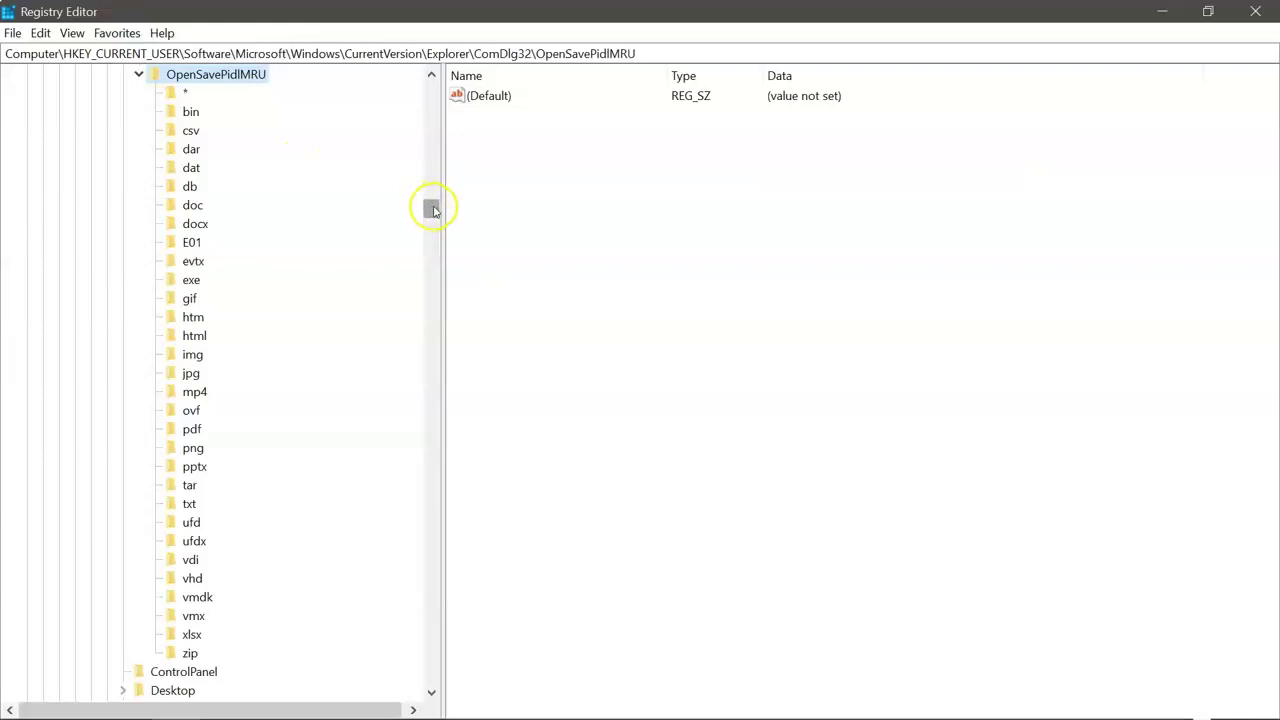
Browse OpenSavePidlMRU's csv, dat and docx subkeys
{"action": "left_click_drag", "start_coordinate": [433, 210], "coordinate": [431, 205]}
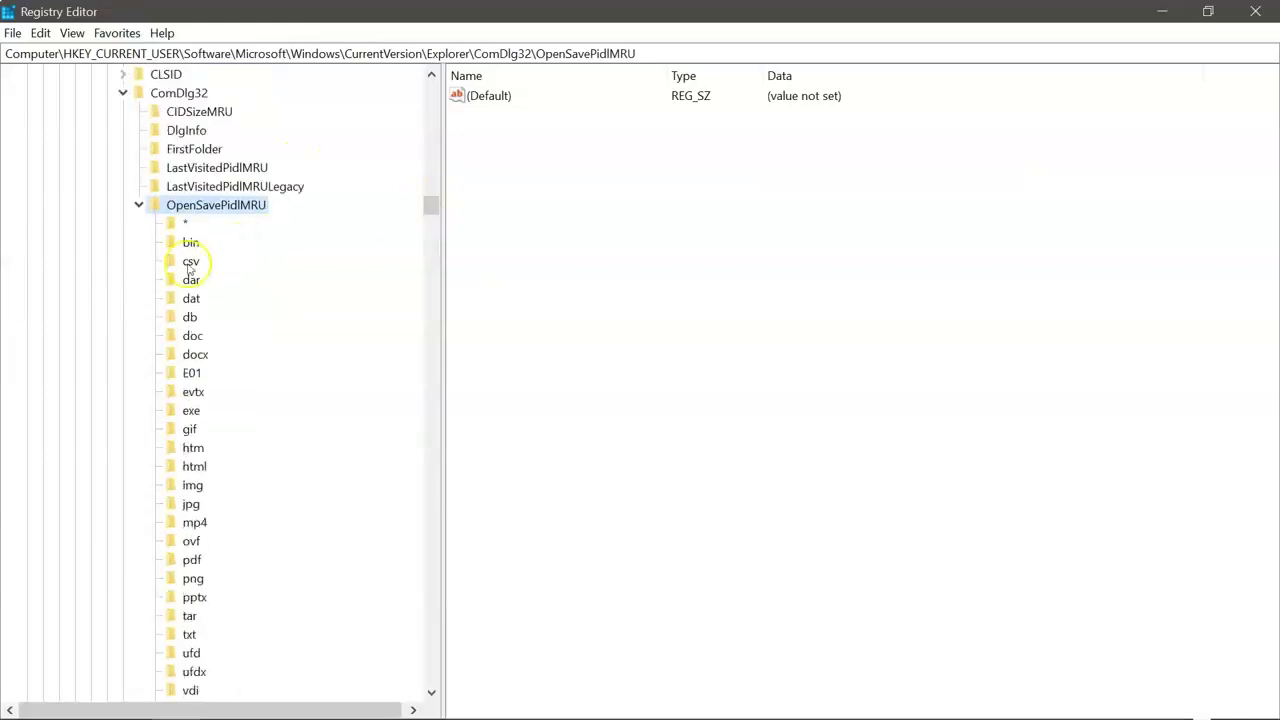
{"action": "left_click", "coordinate": [190, 262]}
{"action": "left_click", "coordinate": [191, 297]}
{"action": "left_click", "coordinate": [196, 356]}
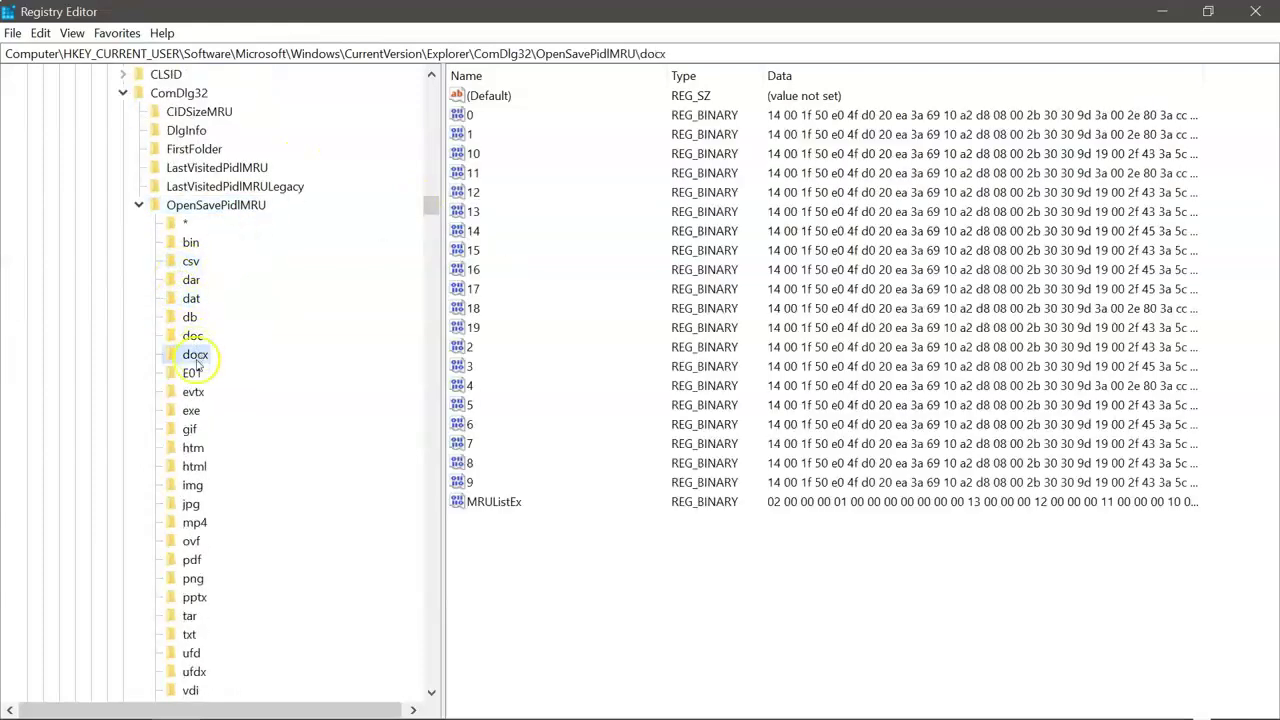
Open docx value 18's binary data and select the bytes spelling KAPE DEMO.docx
{"action": "double_click", "coordinate": [472, 307]}
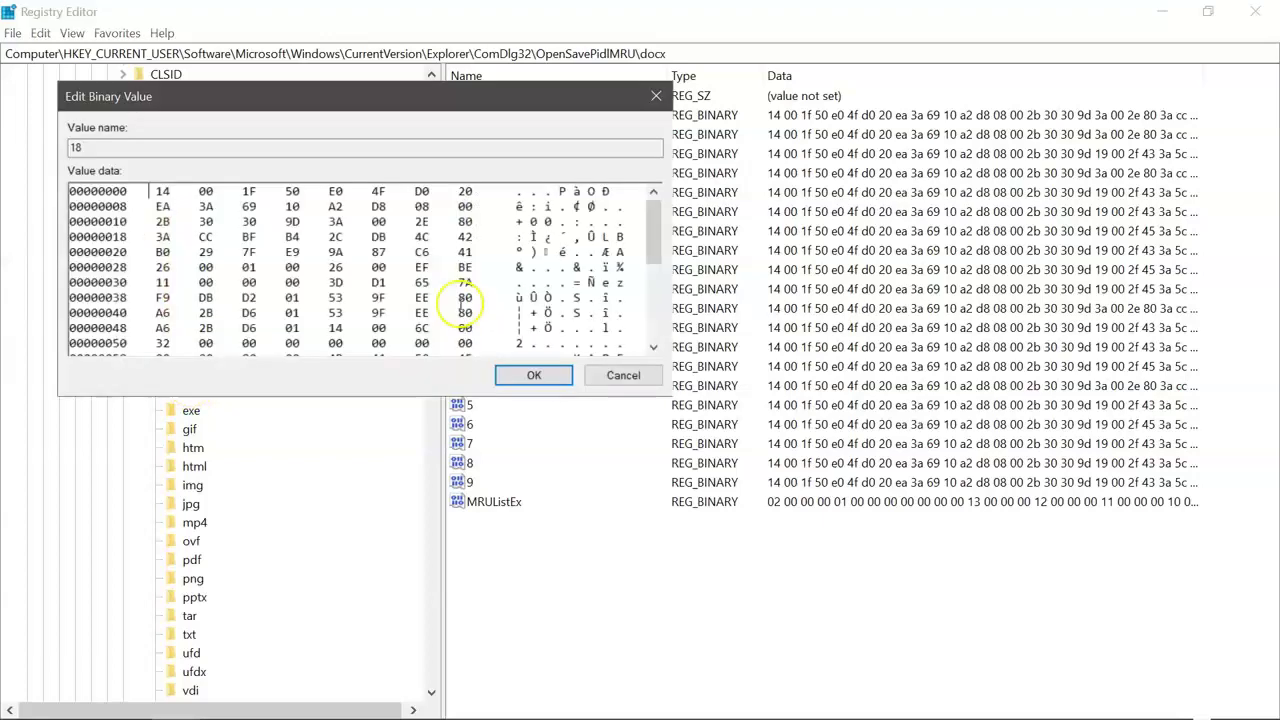
{"action": "left_click_drag", "start_coordinate": [648, 238], "coordinate": [651, 300]}
{"action": "left_click_drag", "start_coordinate": [590, 221], "coordinate": [541, 258]}
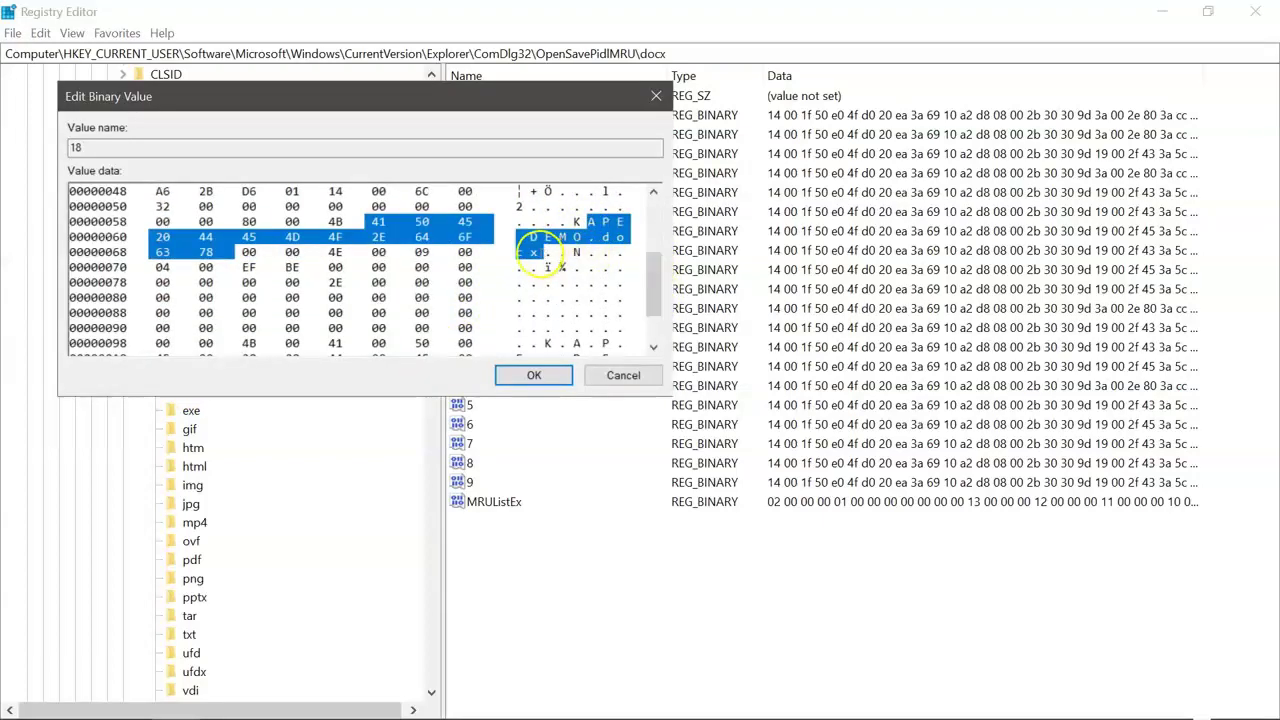
{"action": "left_click", "coordinate": [534, 376]}
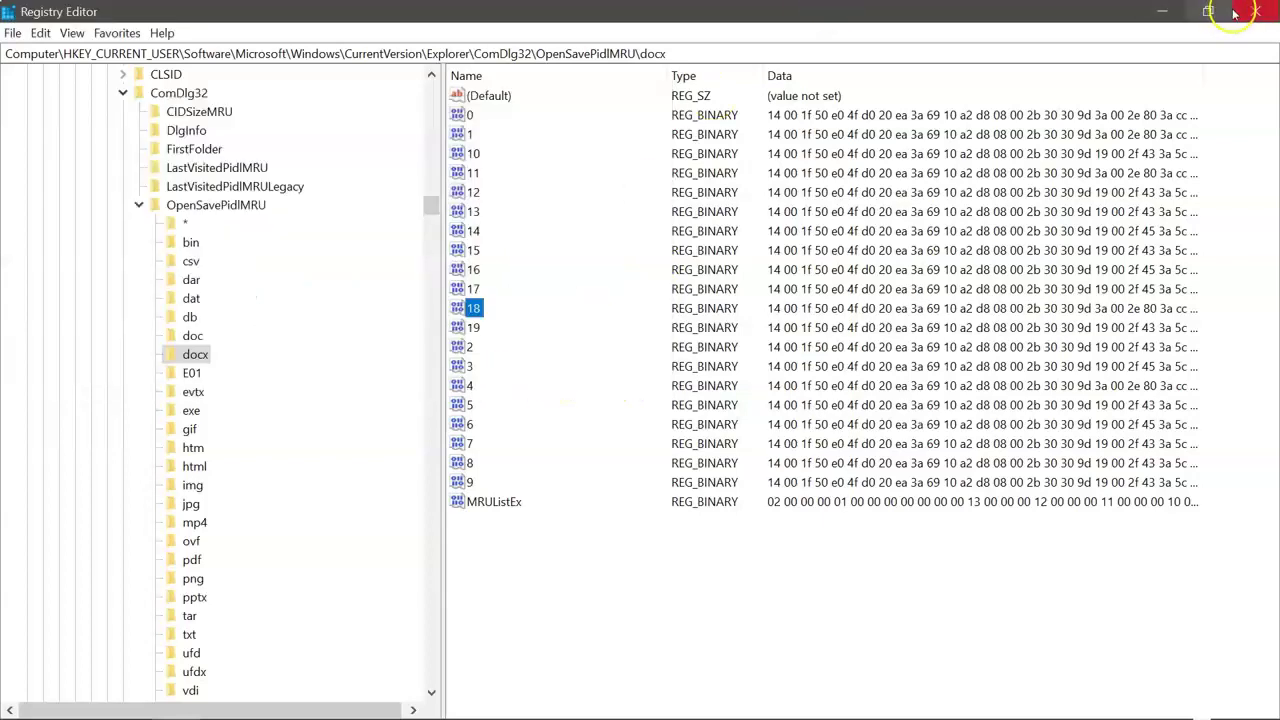